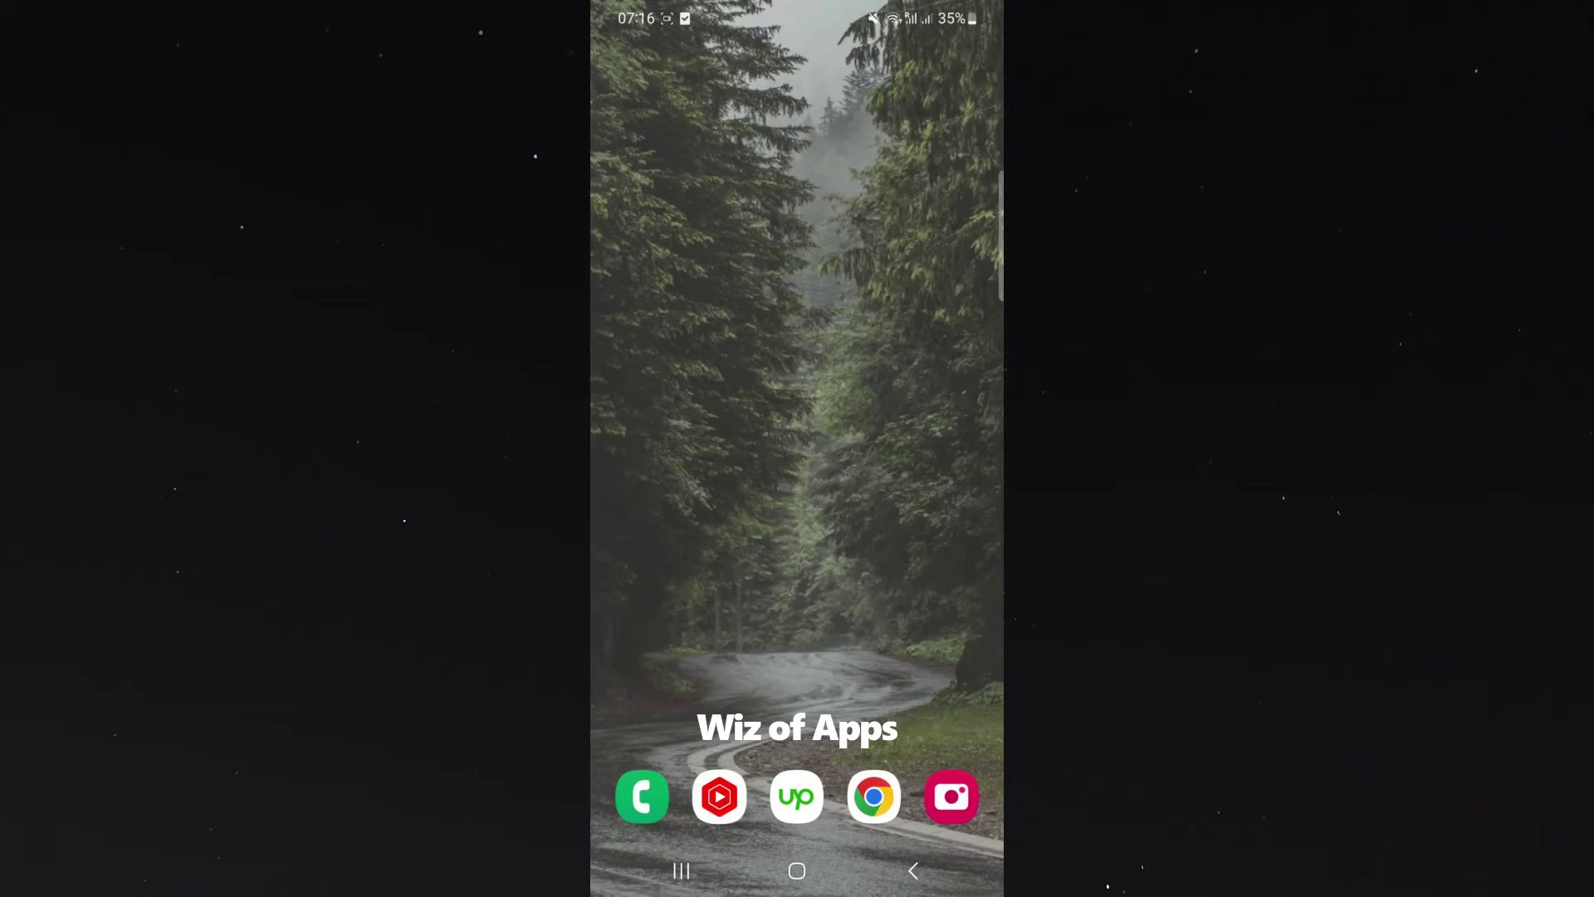
Put the home screen into editing mode from an empty area
click(825, 365)
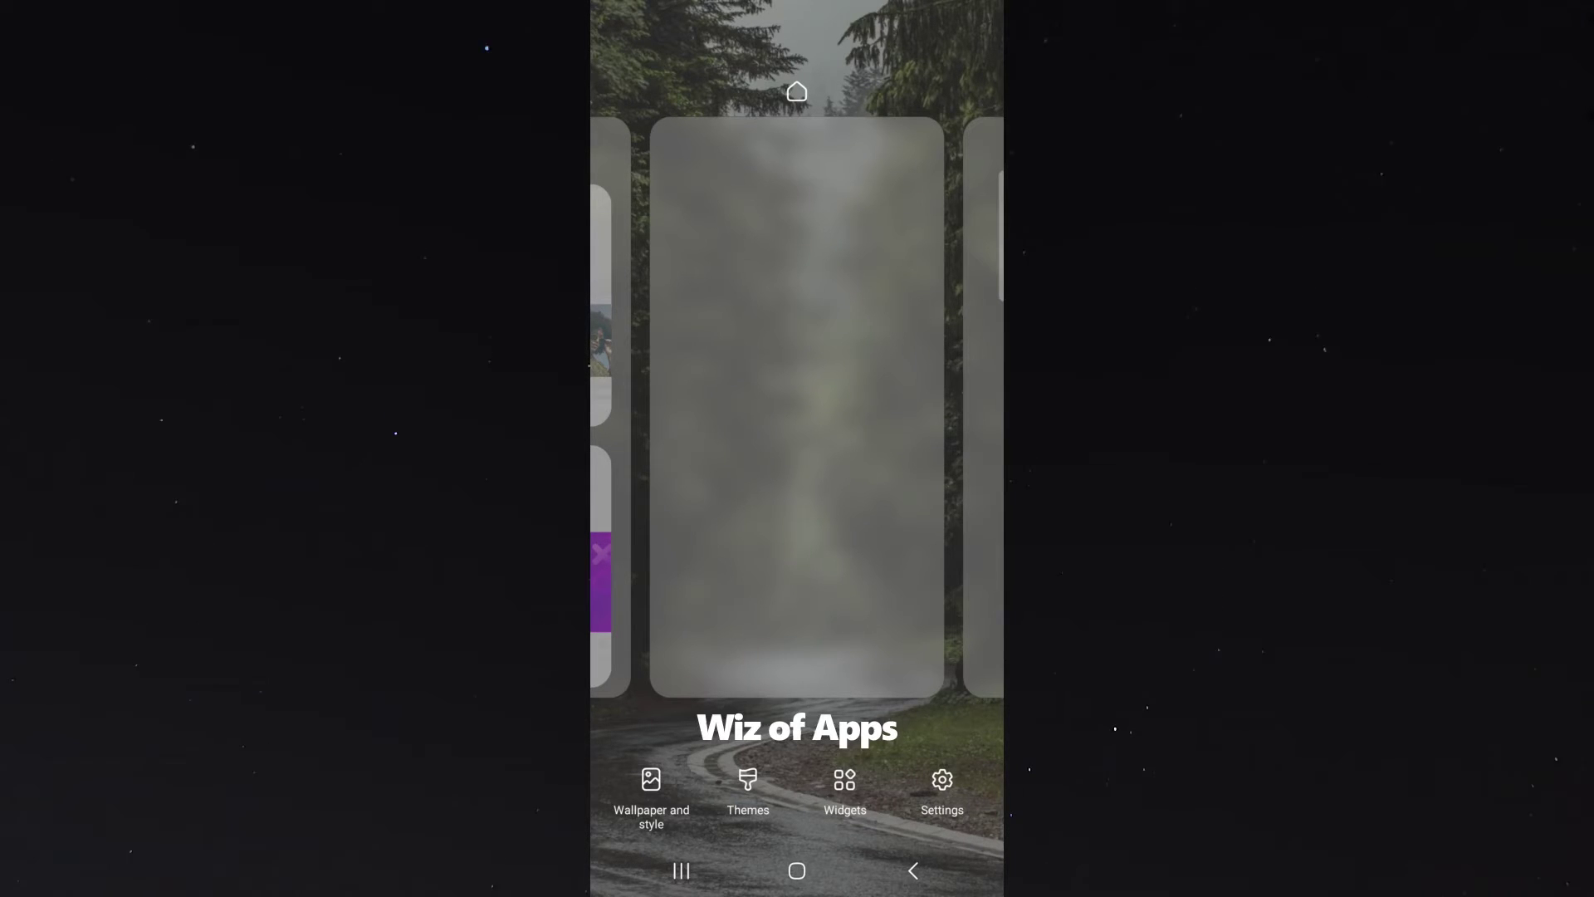
Open the widget catalogue, which lists apps from ClickUp to Easy Voice Recorder
click(845, 787)
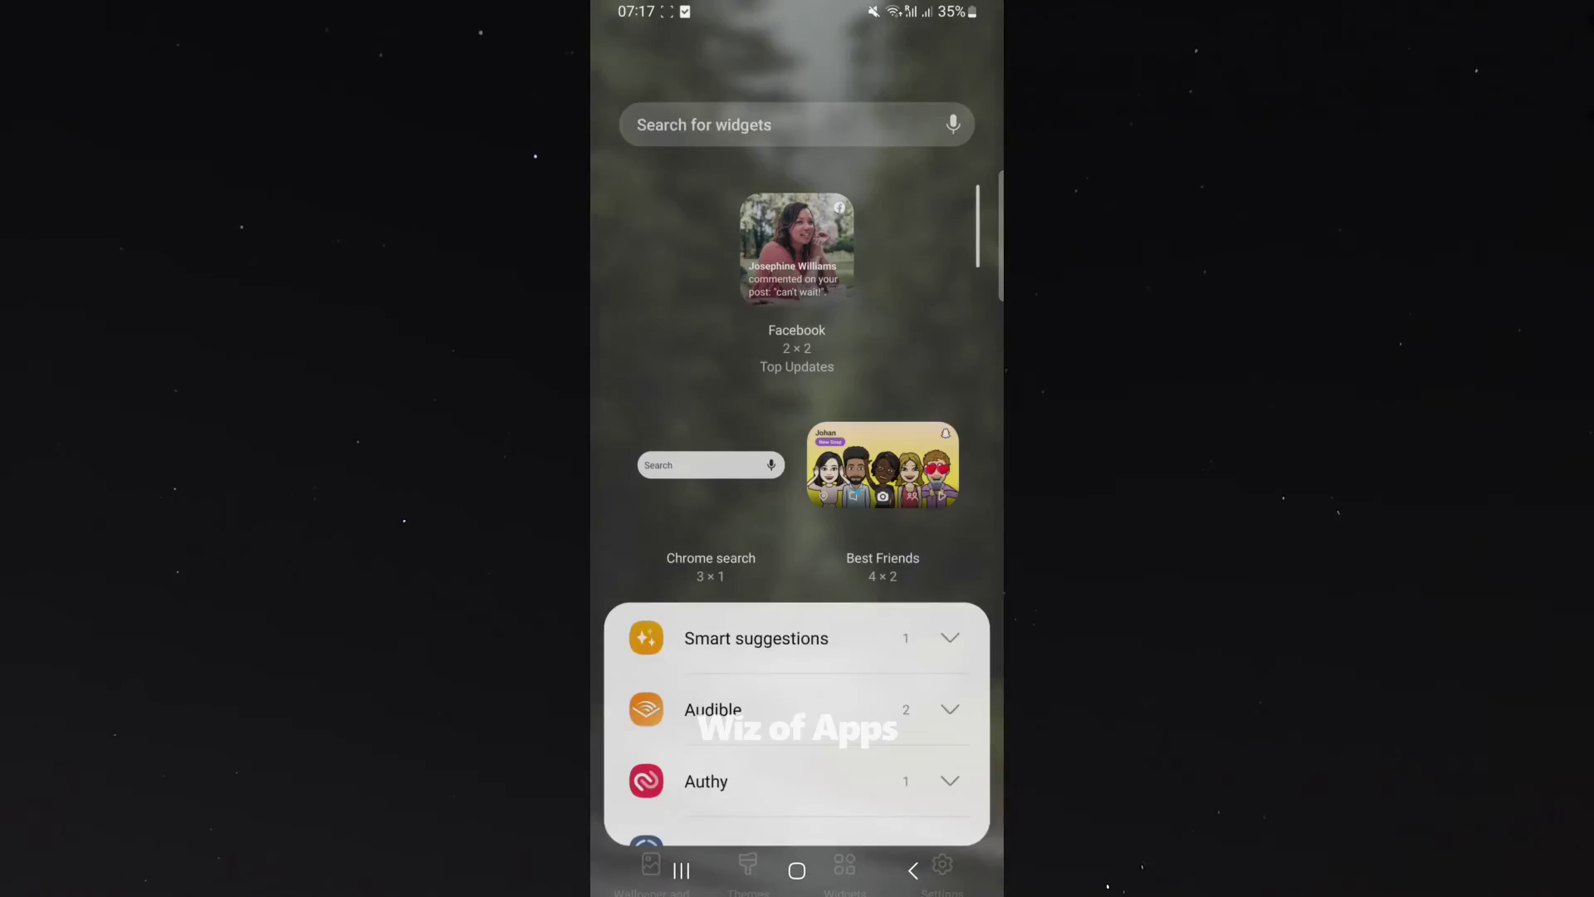
scroll(847, 623, down, 6)
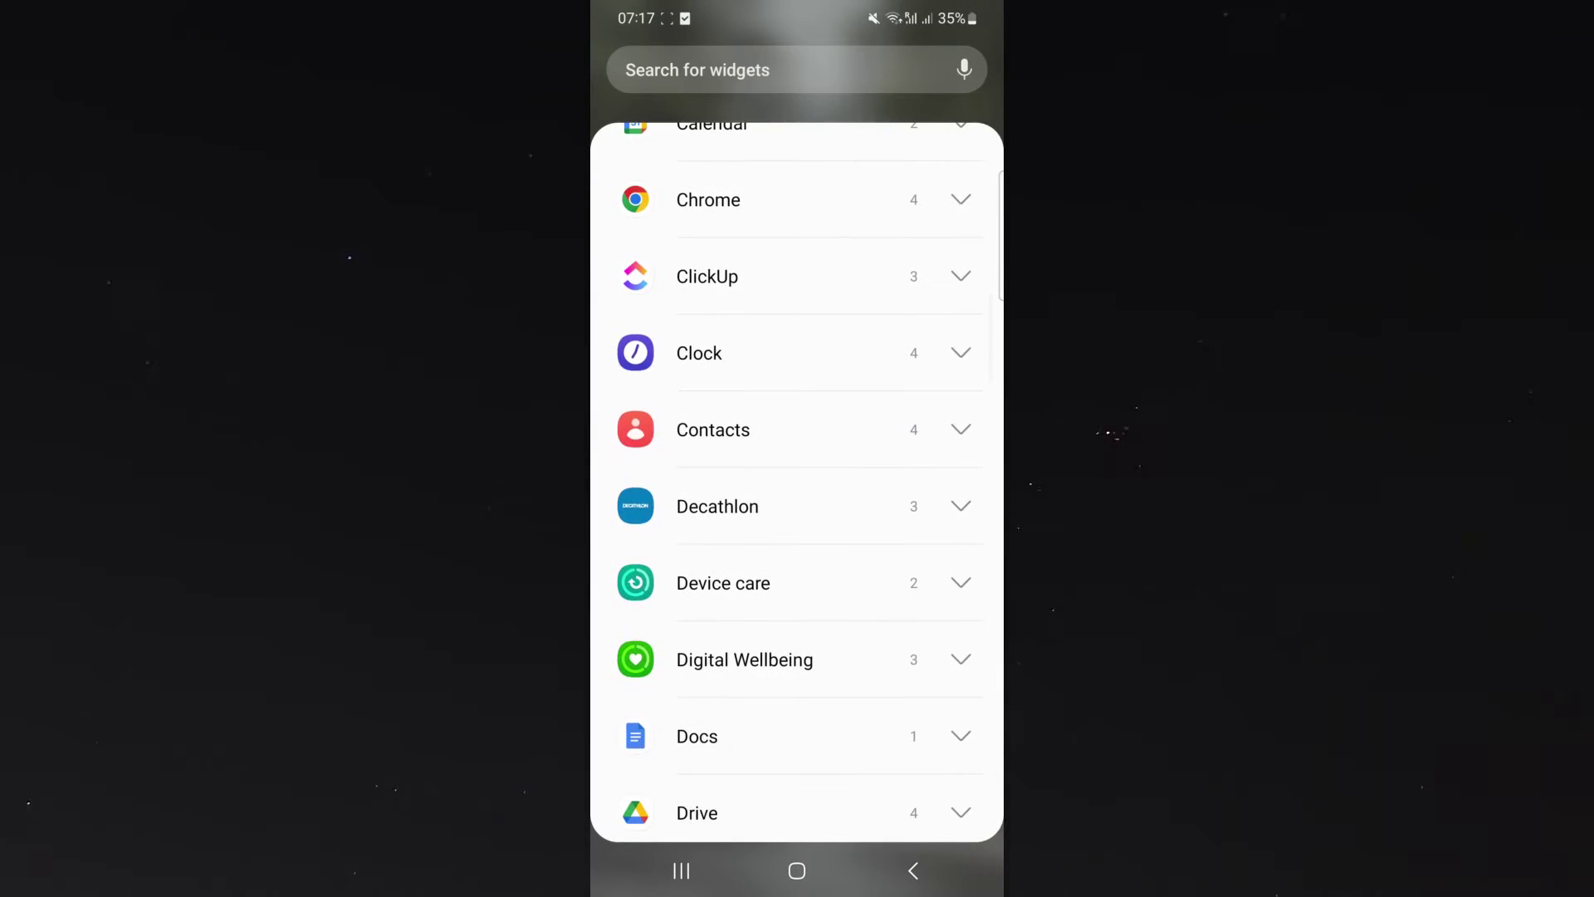
scroll(797, 560, down, 2)
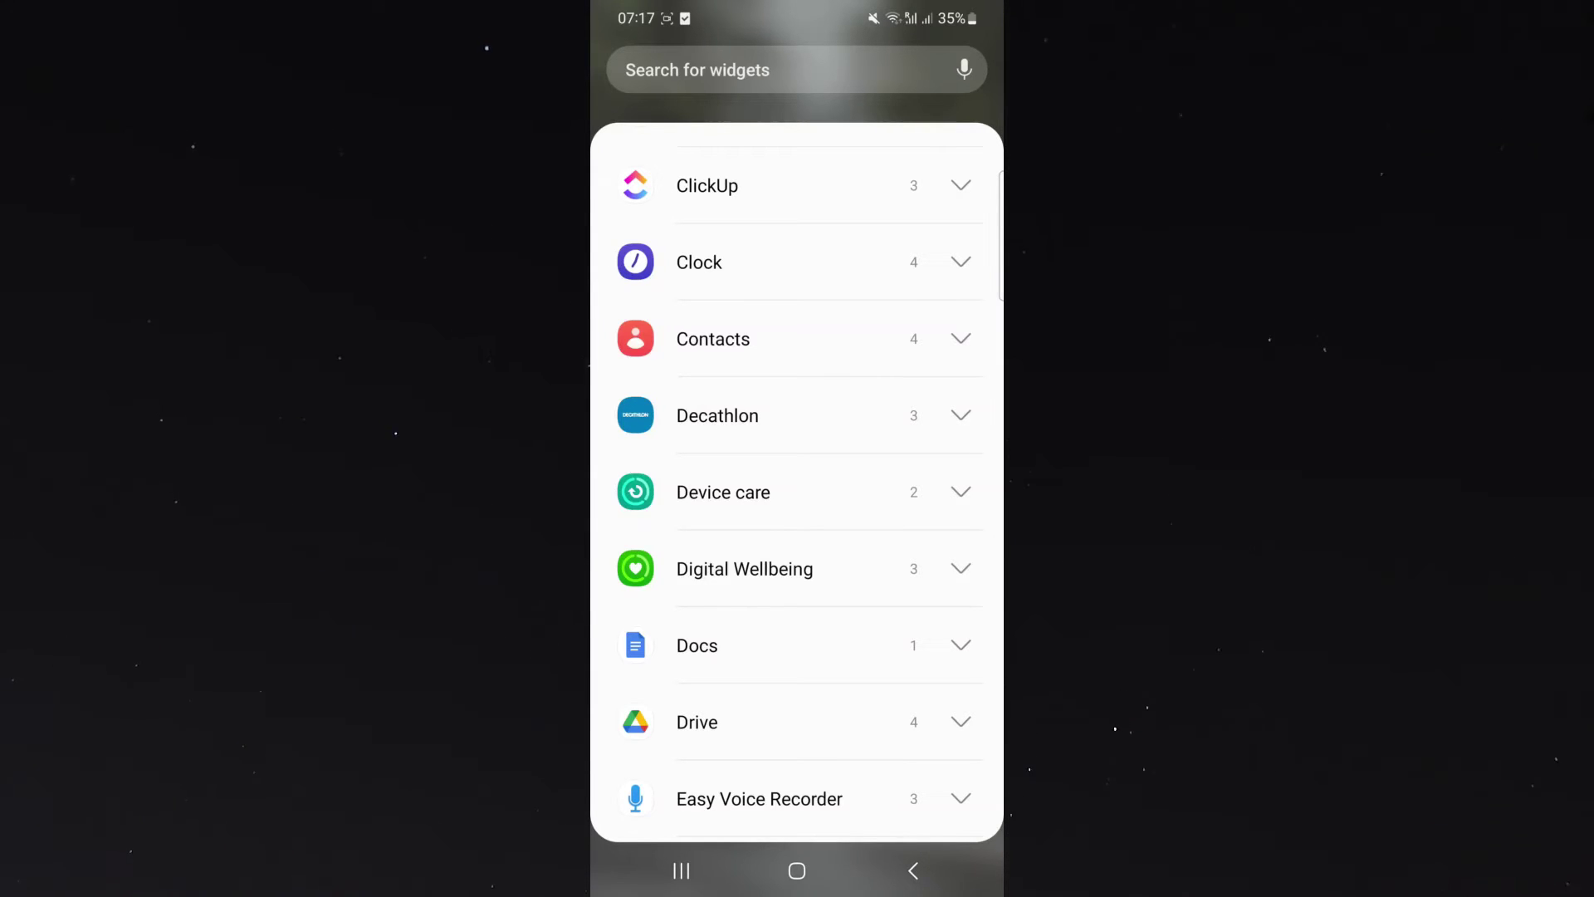
Expand Digital Wellbeing to show Screen time 2×1, Screen time 4×1 and App timers 4×2
click(935, 568)
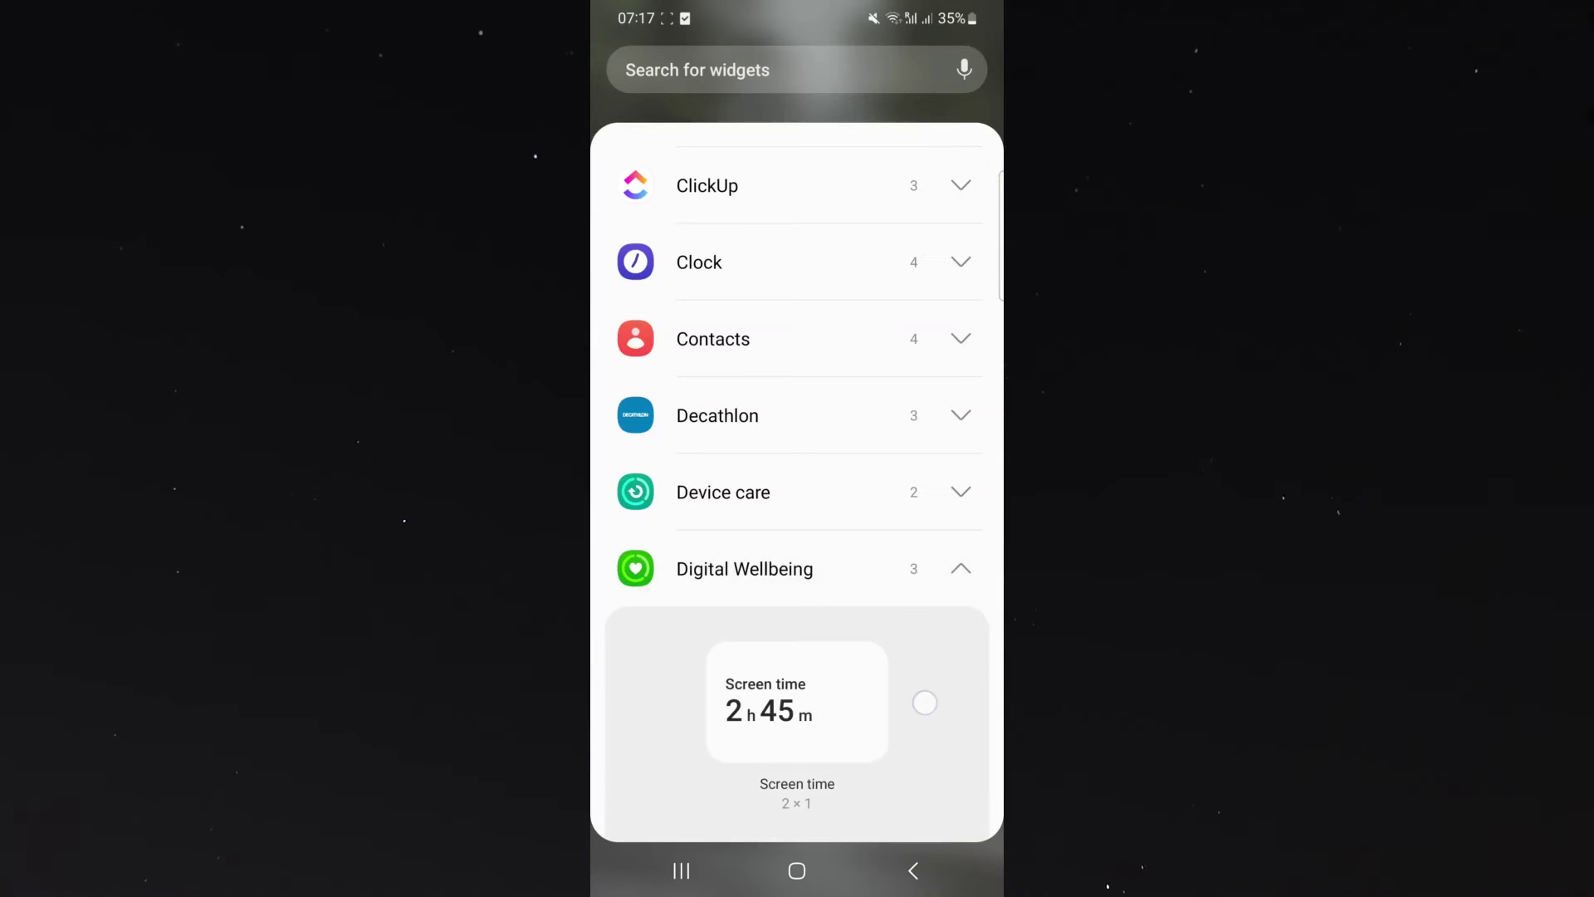
drag(922, 702, 949, 344)
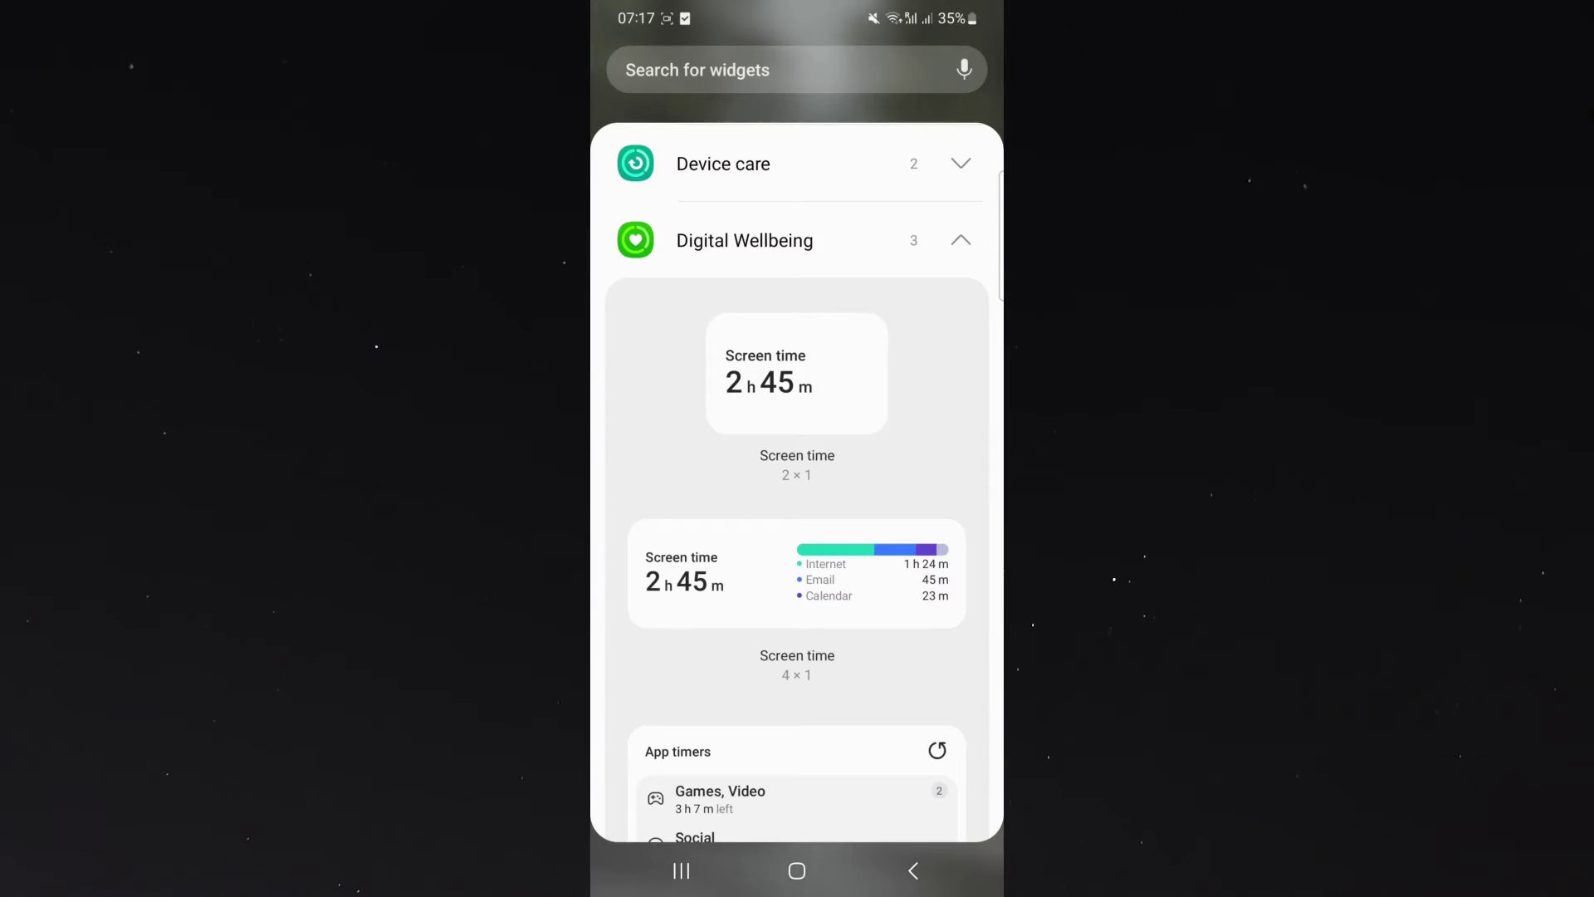
drag(910, 492, 910, 362)
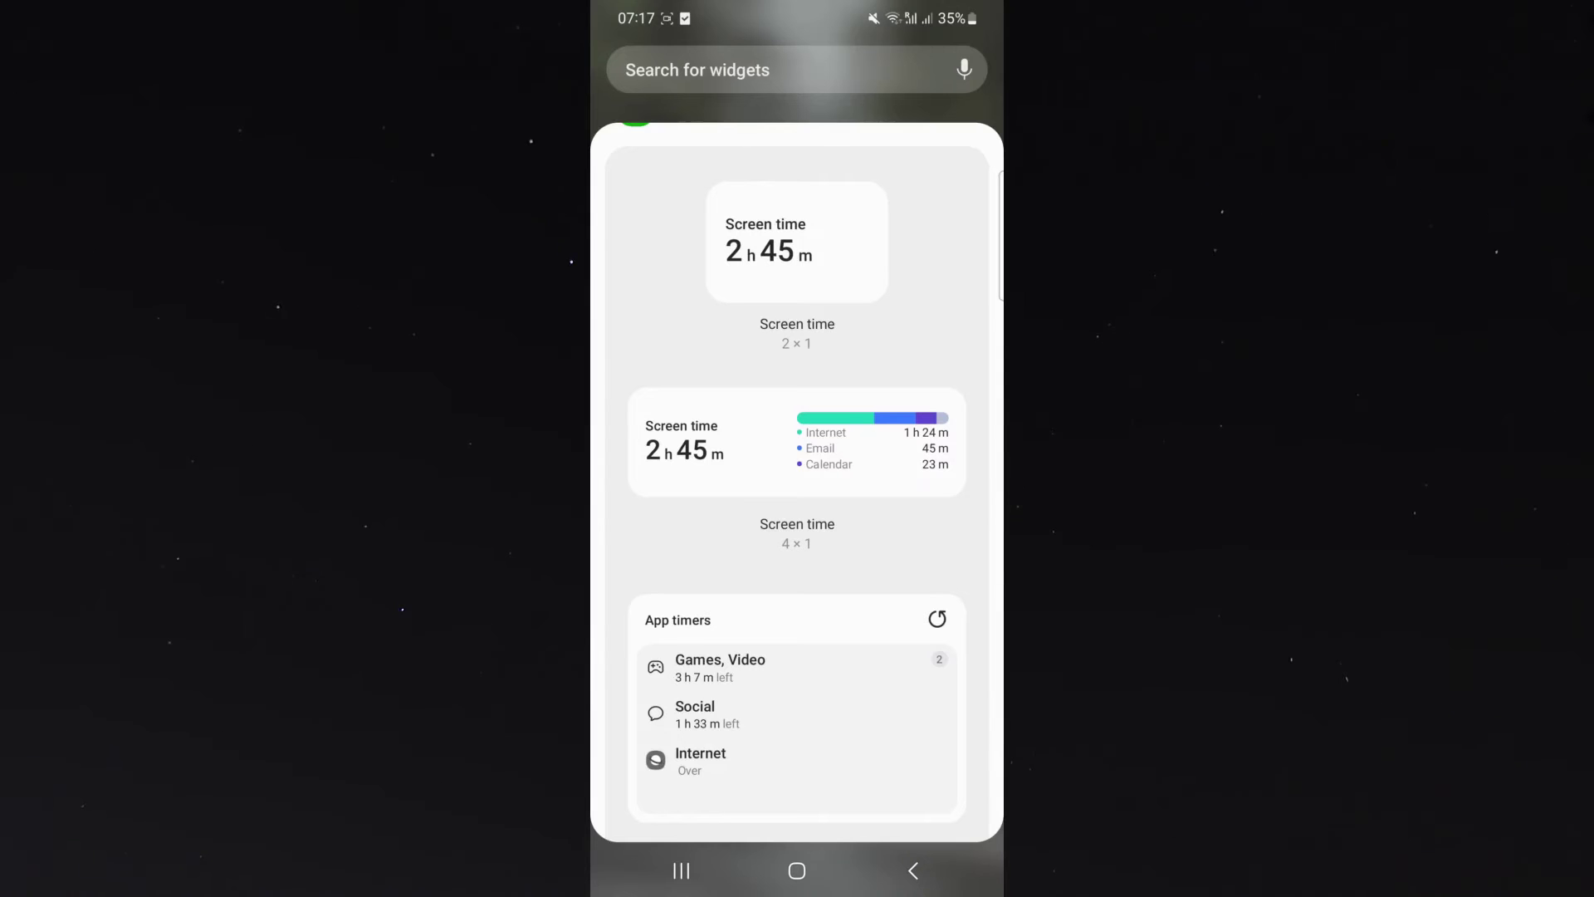
scroll(798, 498, down, 2)
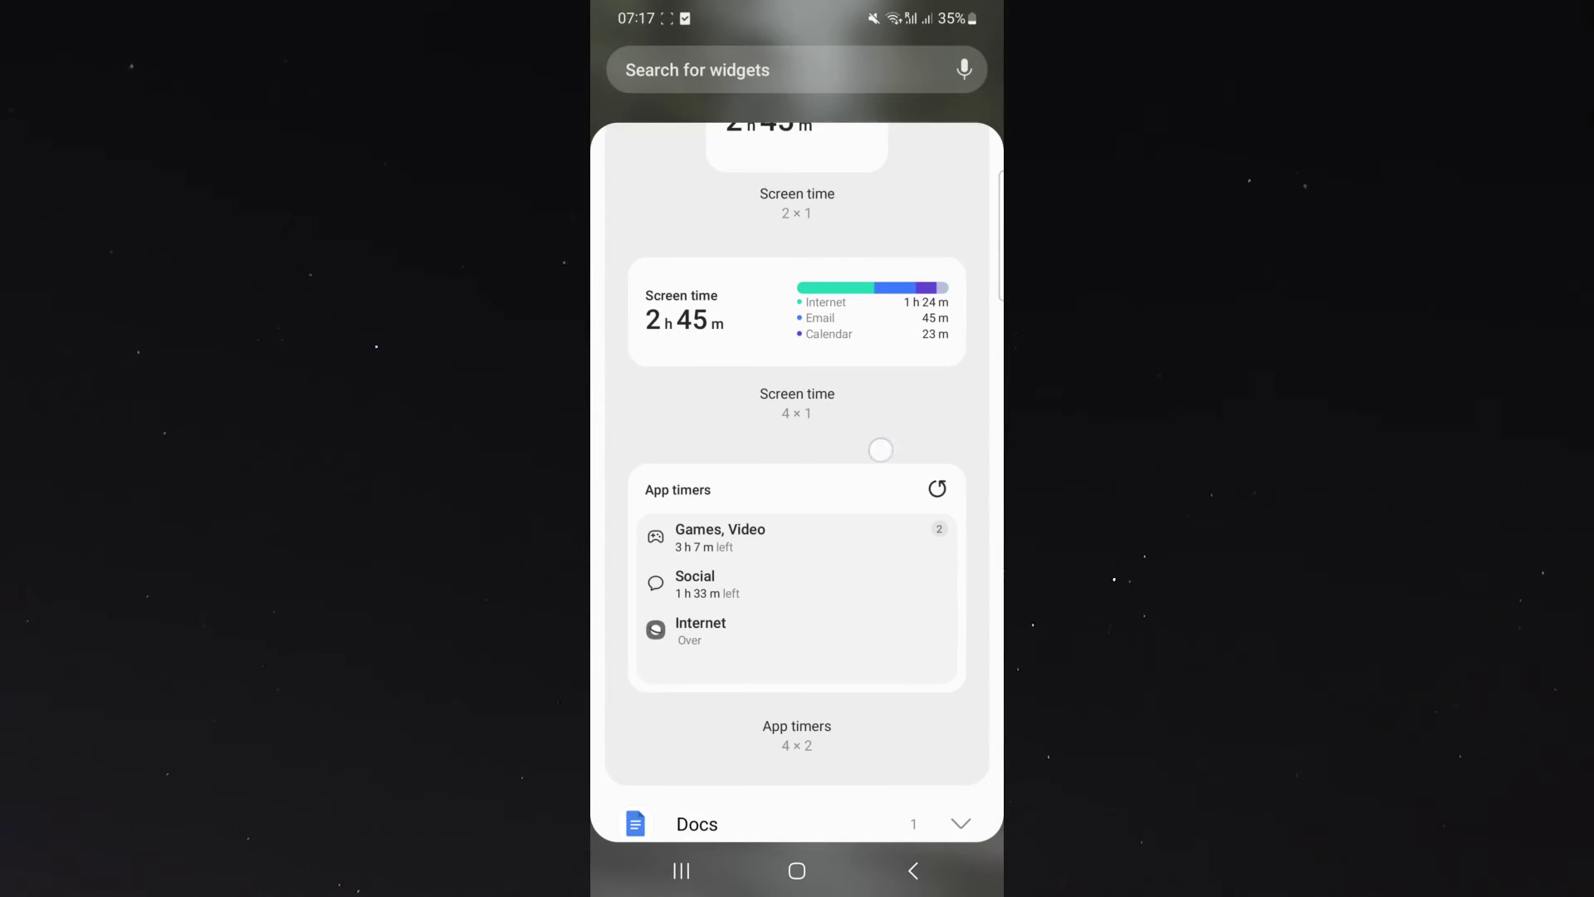
scroll(798, 435, up, 2)
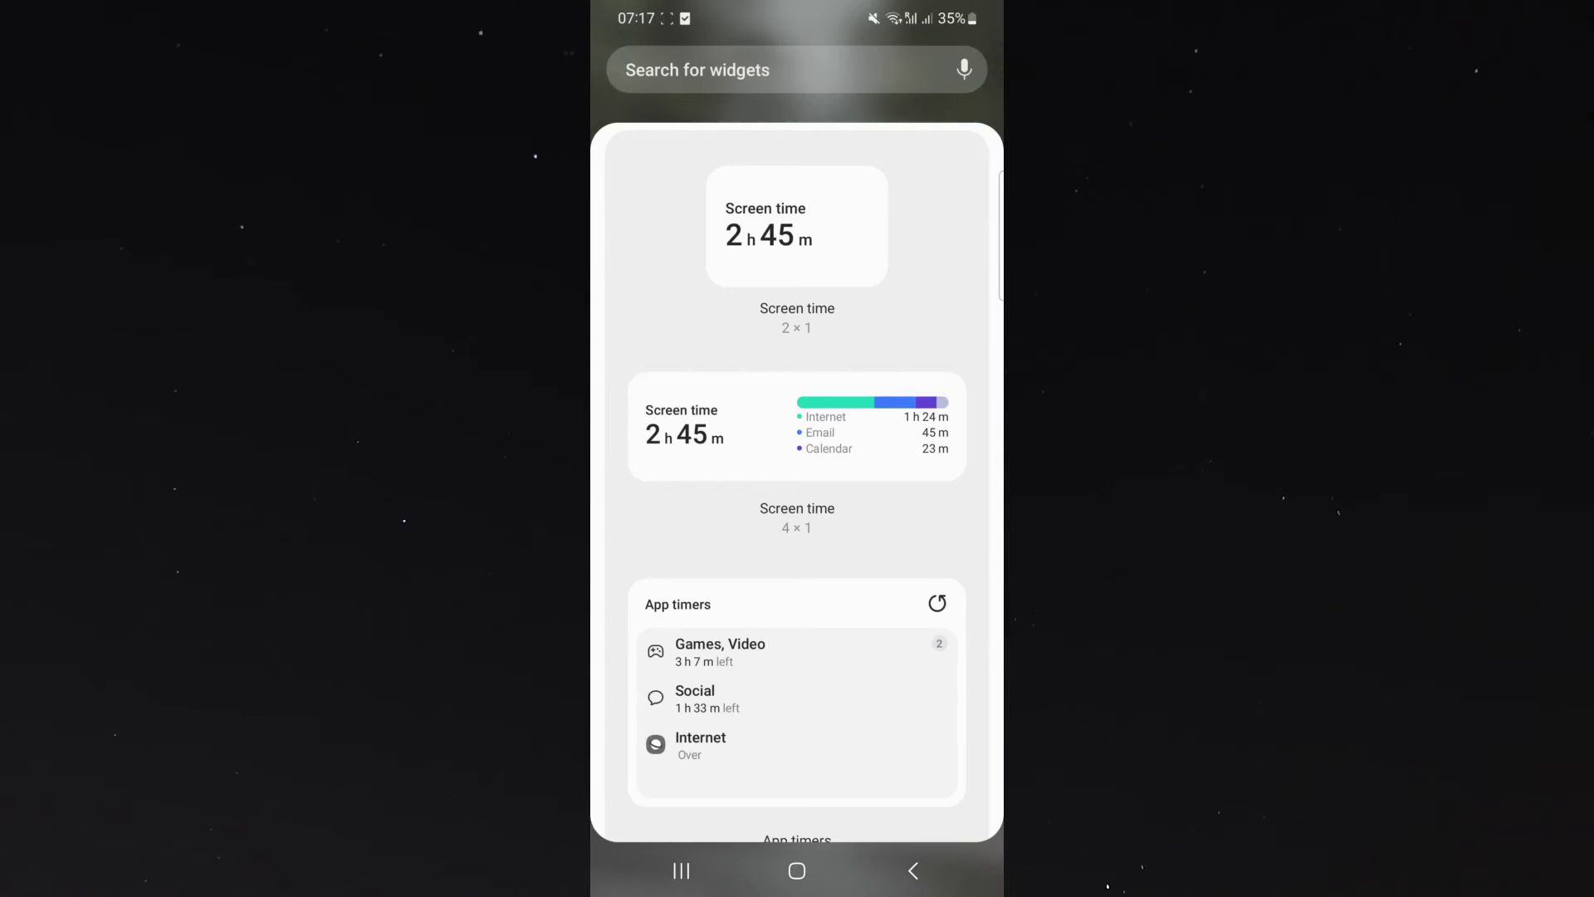
Add the Screen time 4×1 widget and drag it down to mid-screen
click(797, 430)
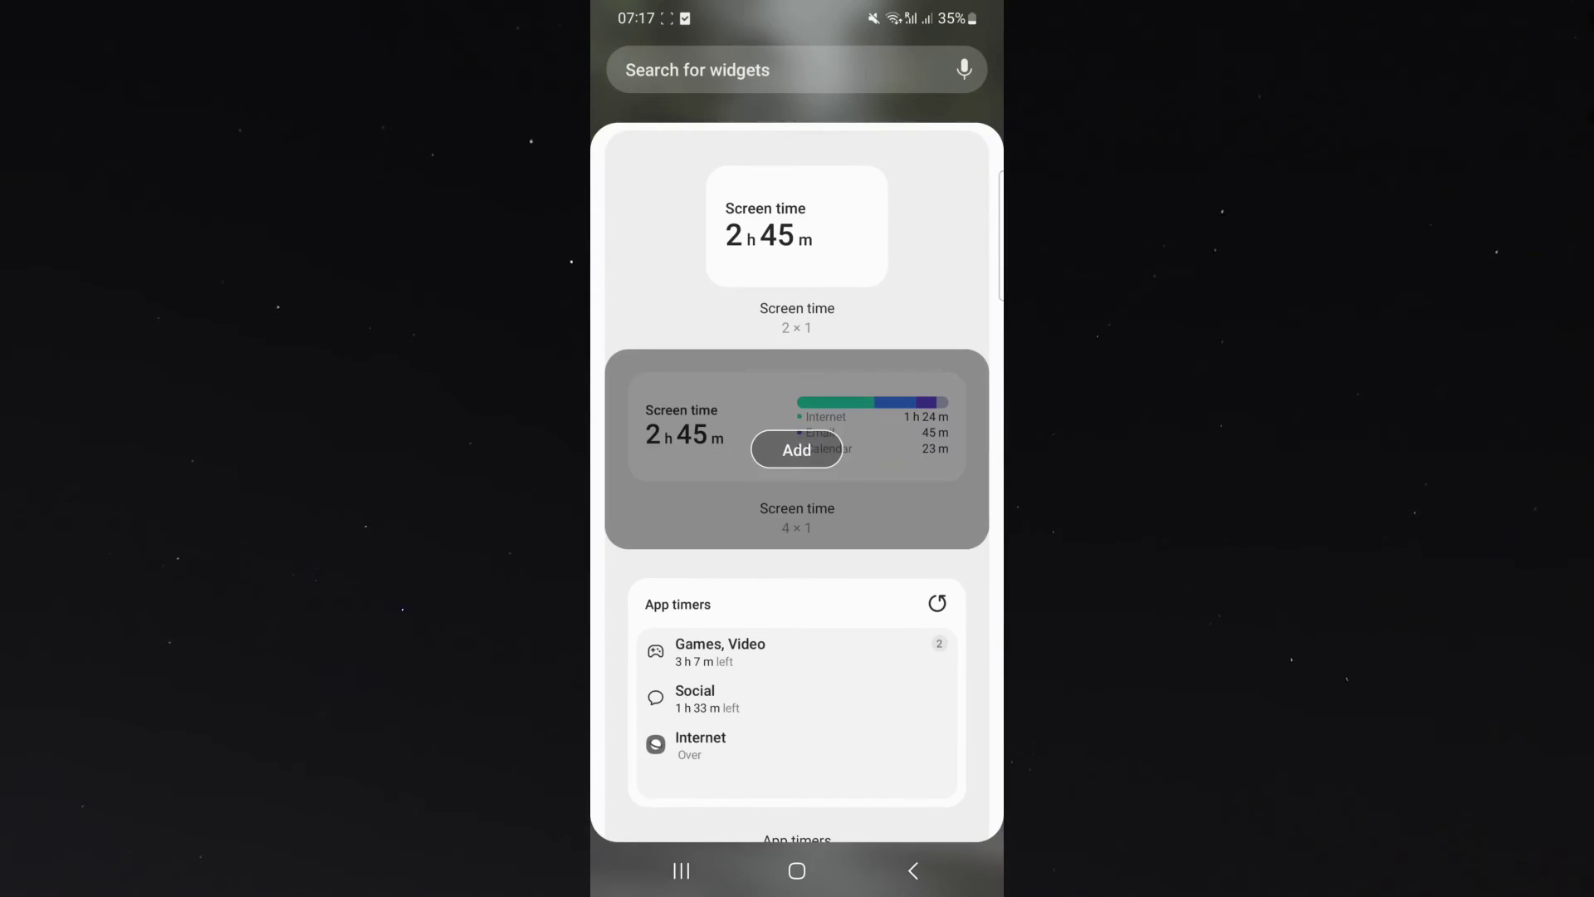
click(809, 448)
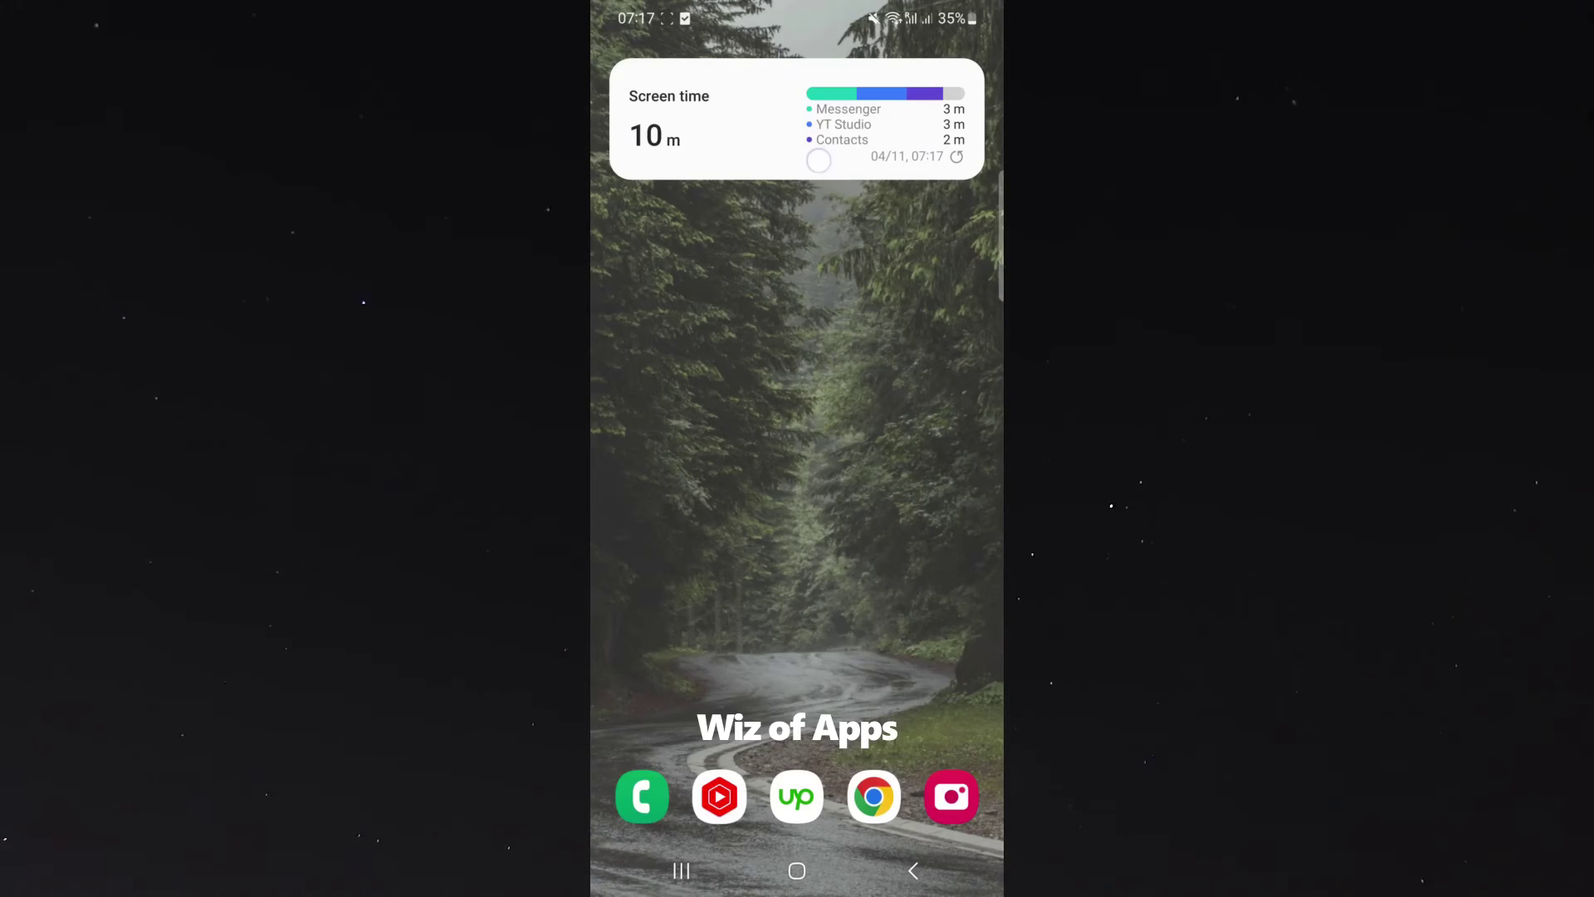
drag(820, 163, 818, 436)
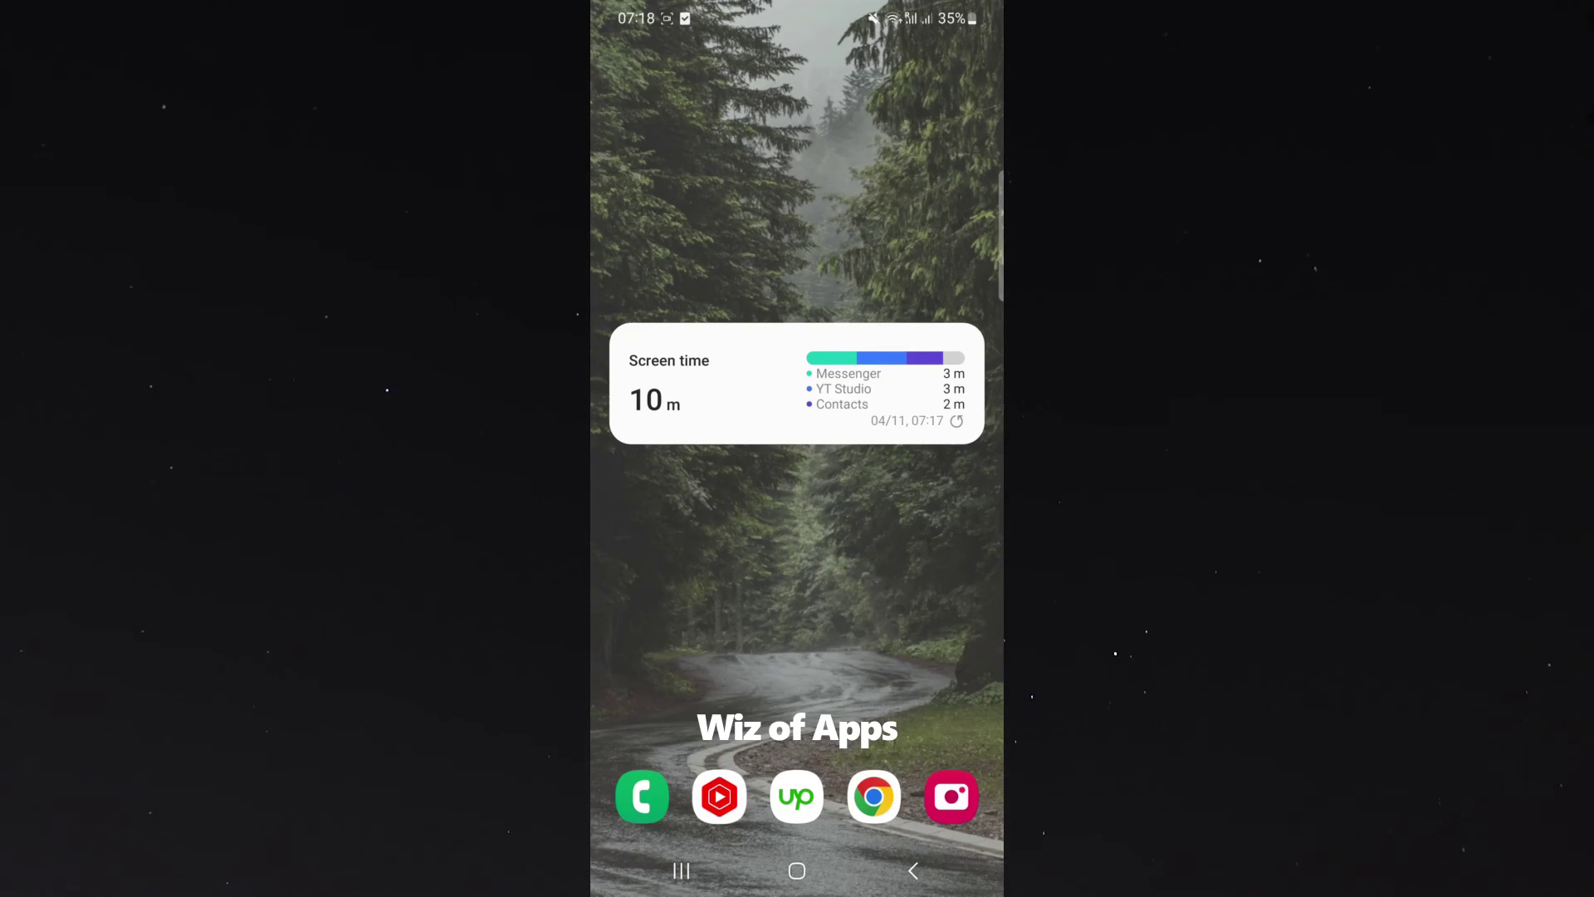
Set the Screen time widget's background opacity to 0% and save it
click(835, 379)
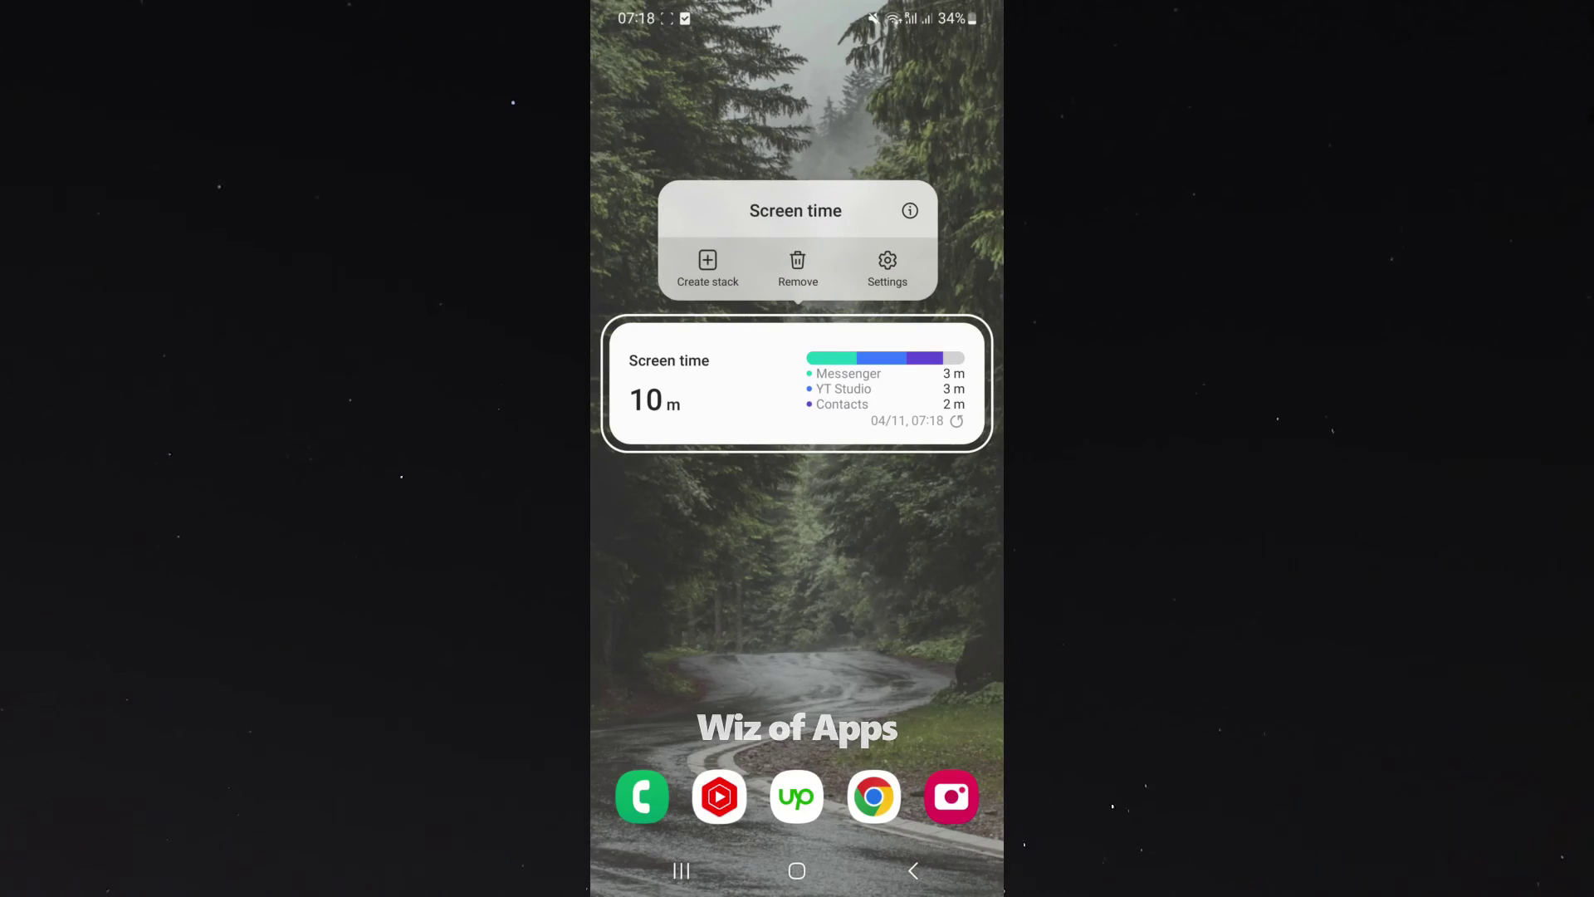
click(885, 269)
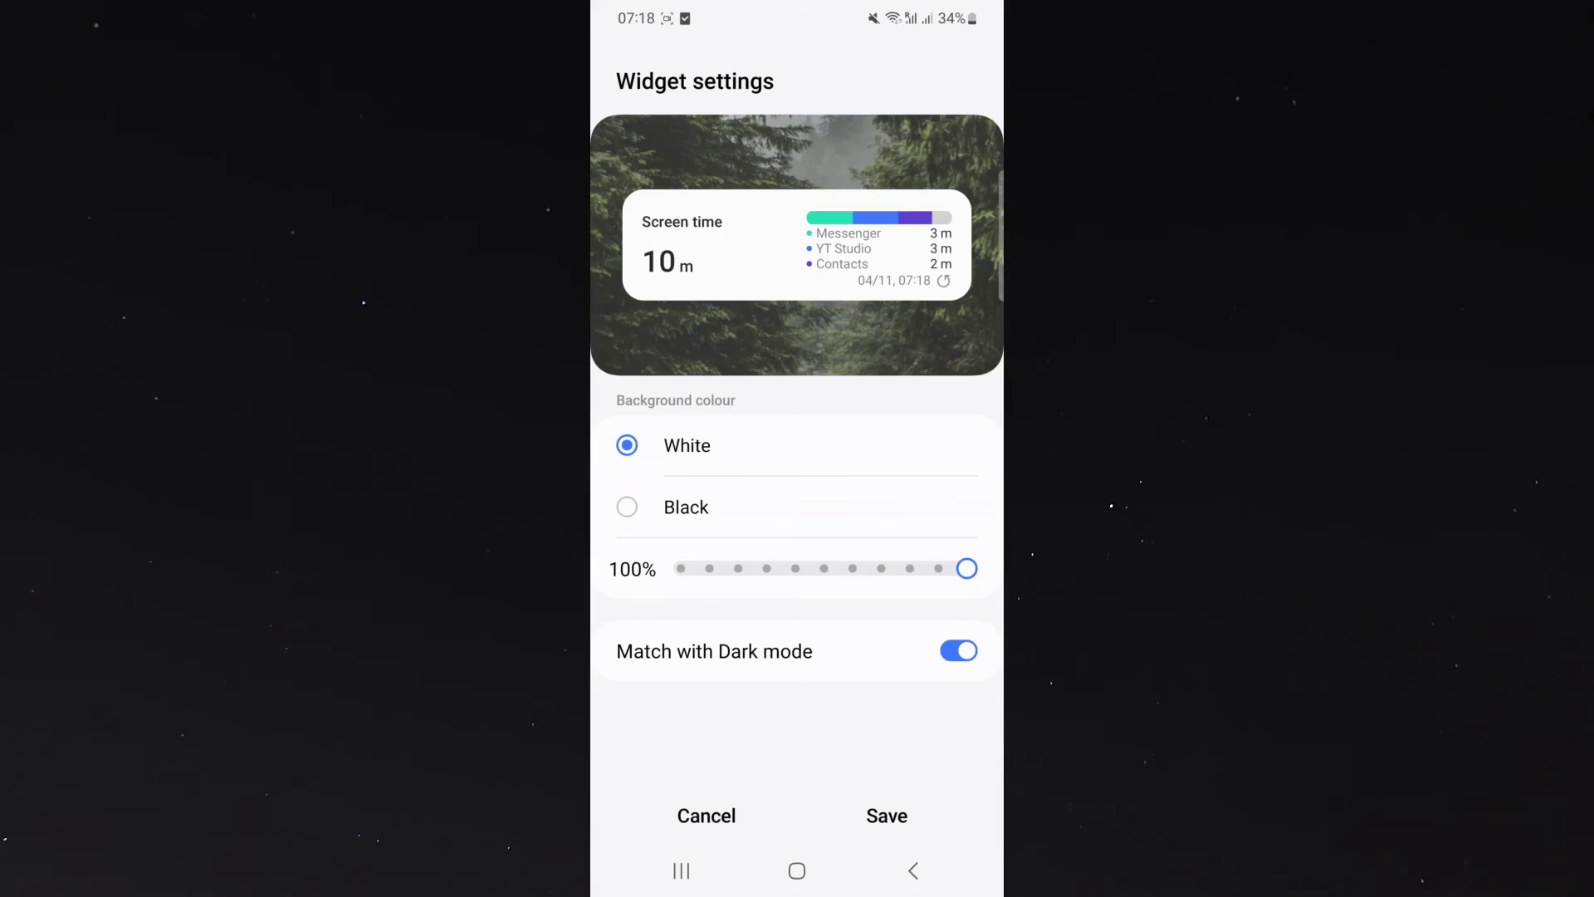
drag(966, 569, 681, 568)
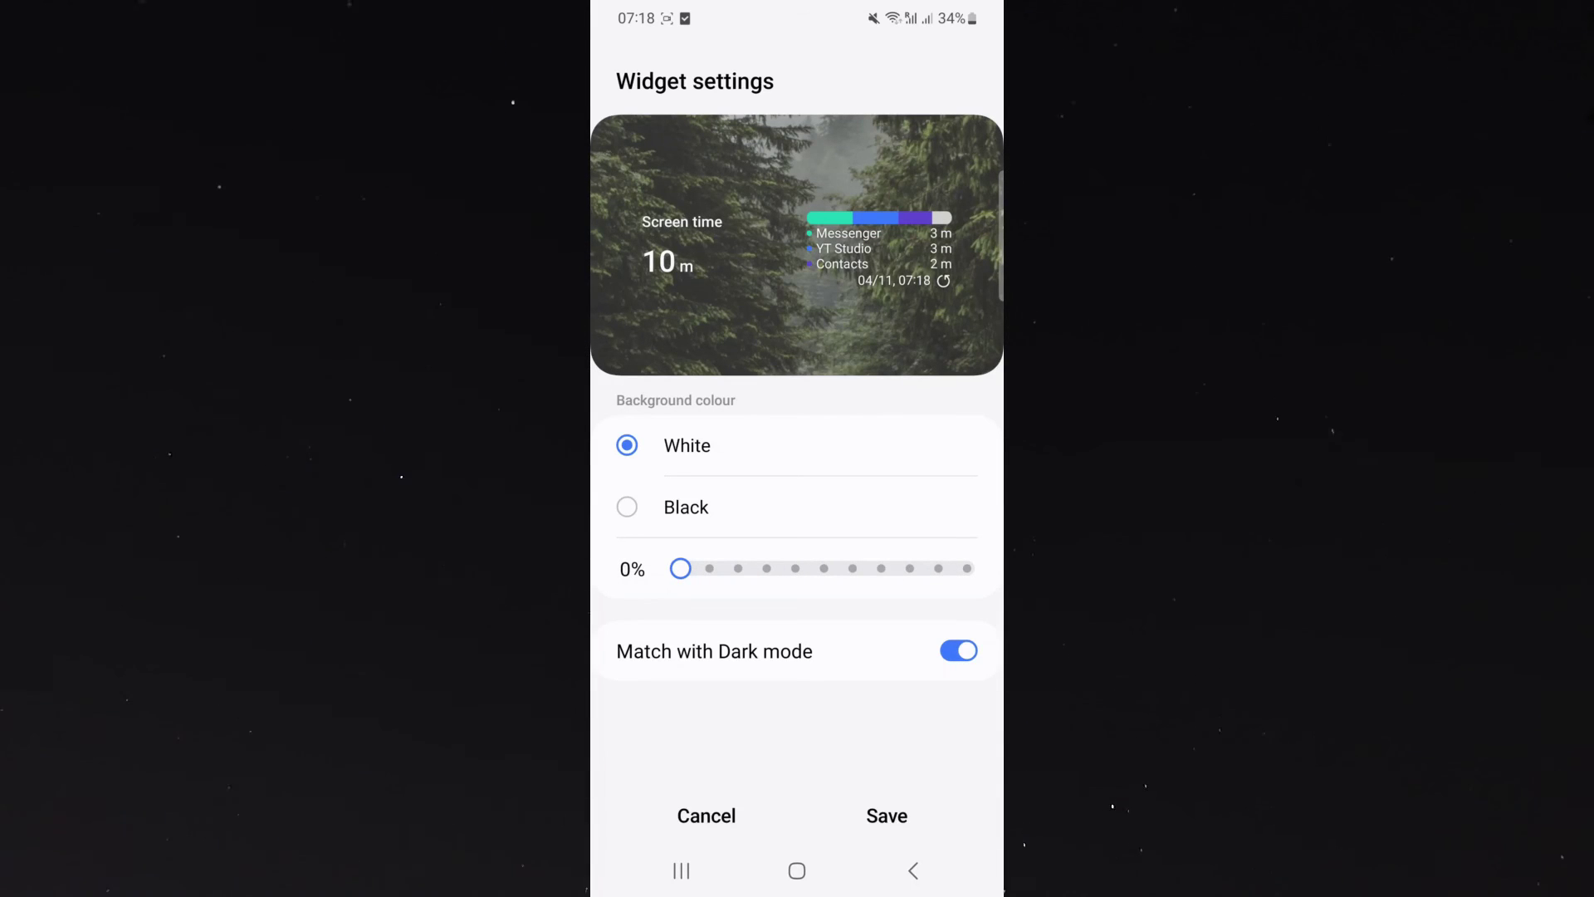
click(887, 815)
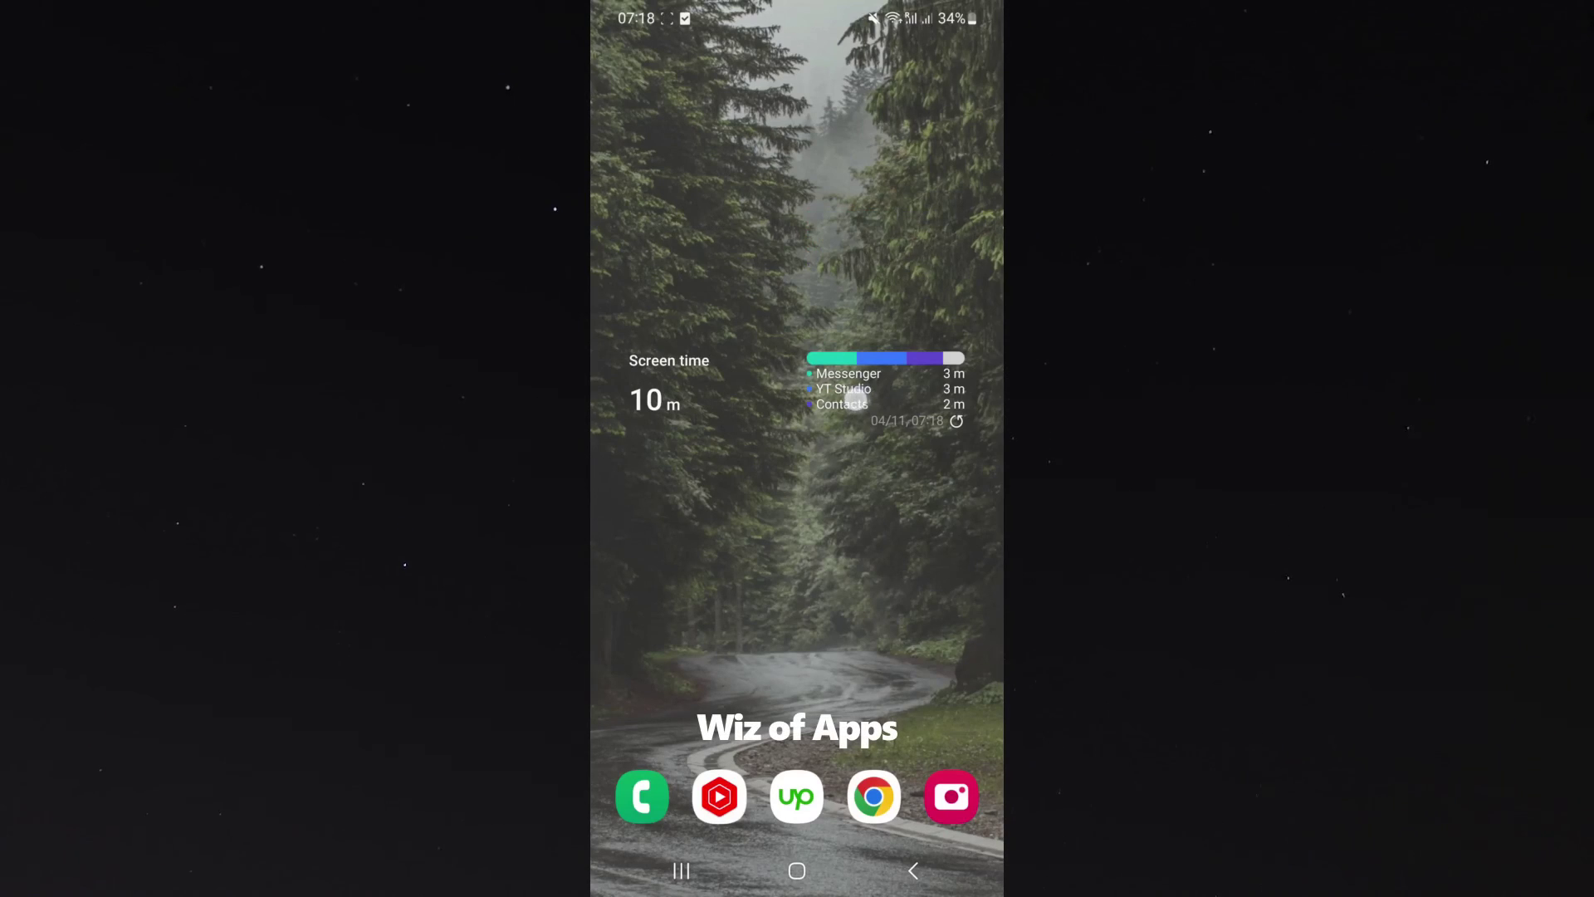
Drag the transparent Screen time widget up near the top of the screen
drag(858, 396, 857, 265)
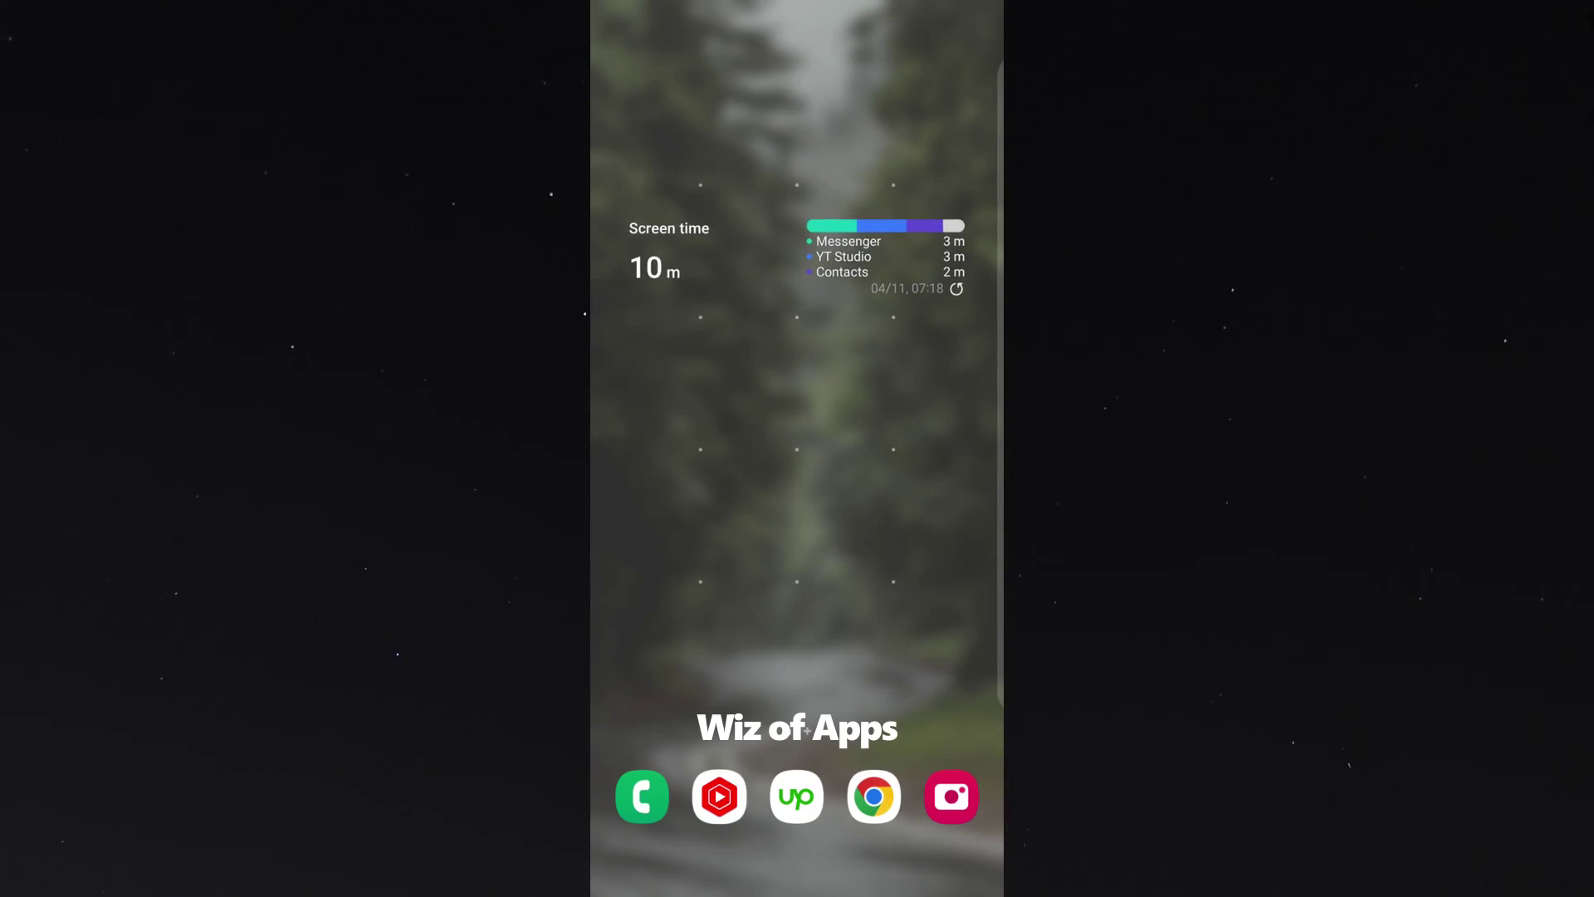